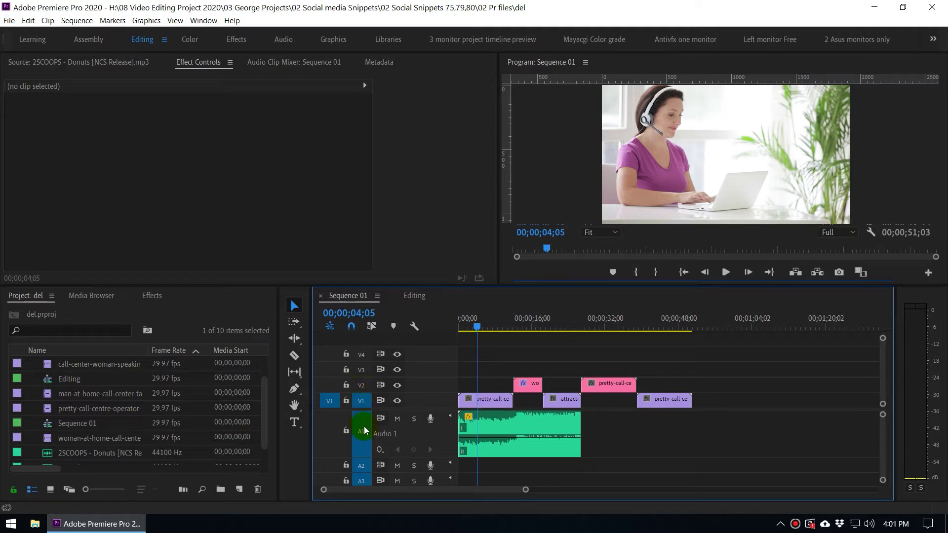
- Leave track V2 untargeted and save the project with Ctrl+S
{"action": "left_click", "coordinate": [364, 388]}
{"action": "left_click", "coordinate": [363, 388]}
{"action": "left_click", "coordinate": [363, 389]}
{"action": "key", "text": "ctrl+s"}
- Park the playhead at 00;00;57;01 past the clips and paste the copied operator clip there
{"action": "left_click", "coordinate": [492, 402]}
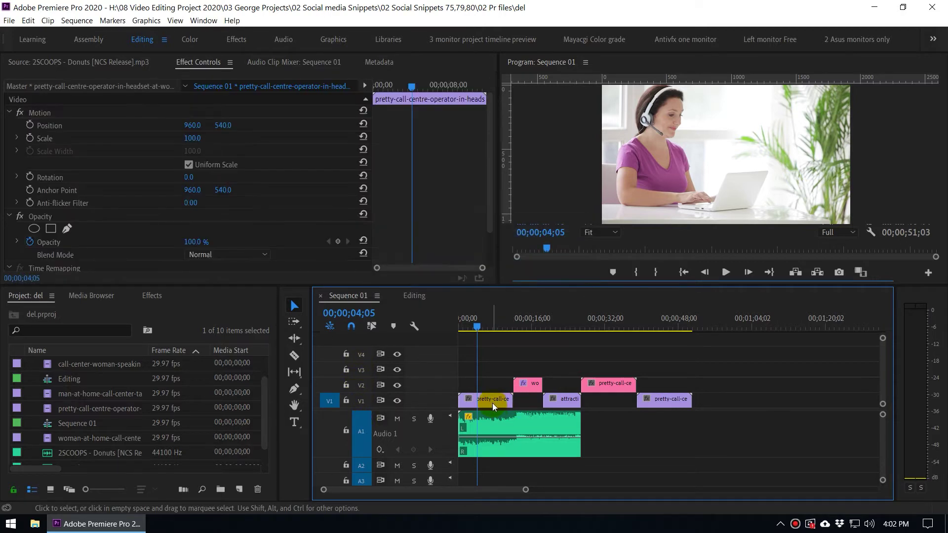
{"action": "left_click", "coordinate": [726, 327]}
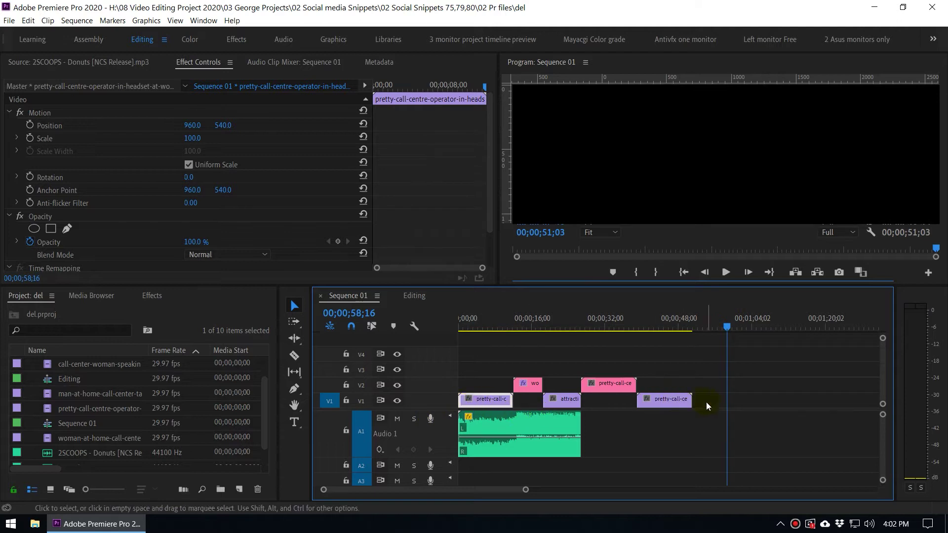
{"action": "left_click", "coordinate": [720, 324]}
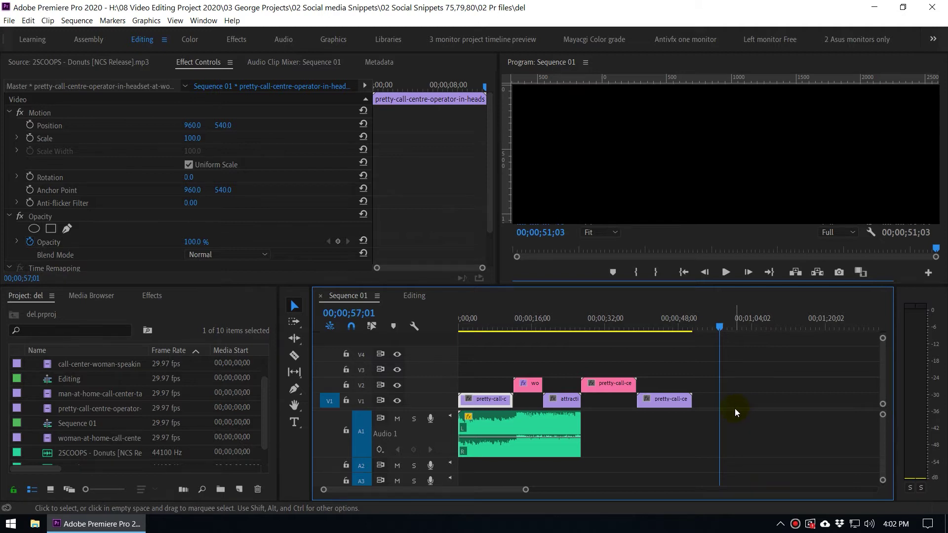
{"action": "key", "text": "ctrl+v"}
{"action": "left_click", "coordinate": [743, 324]}
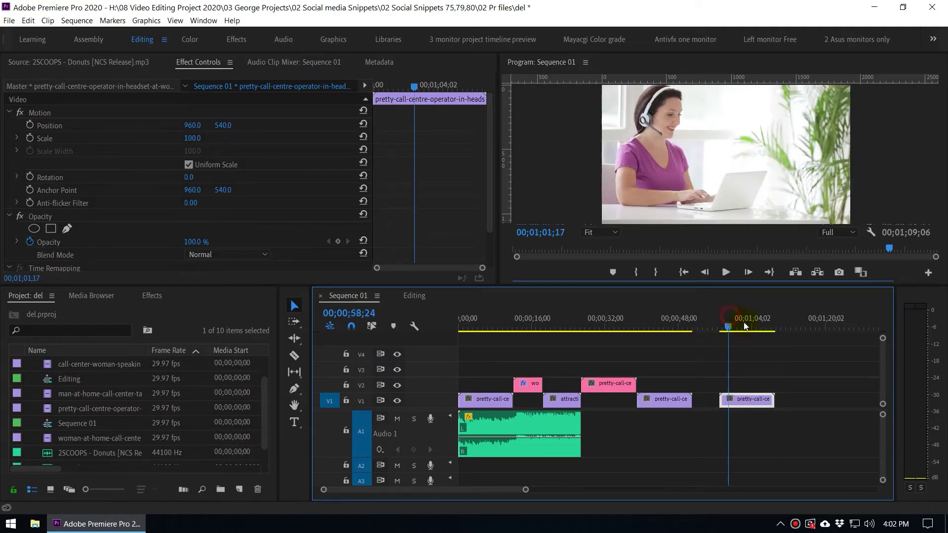
{"action": "mouse_move", "coordinate": [734, 326]}
{"action": "left_mouse_down"}
{"action": "mouse_move", "coordinate": [725, 328]}
{"action": "mouse_move", "coordinate": [734, 330]}
{"action": "left_mouse_up"}
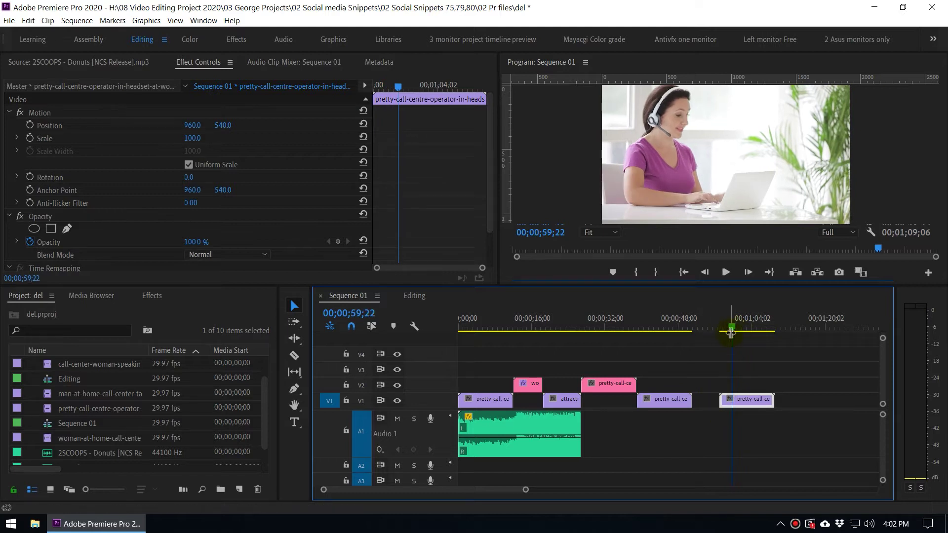
{"action": "left_click", "coordinate": [726, 329]}
{"action": "left_click_drag", "start_coordinate": [726, 330], "coordinate": [720, 328]}
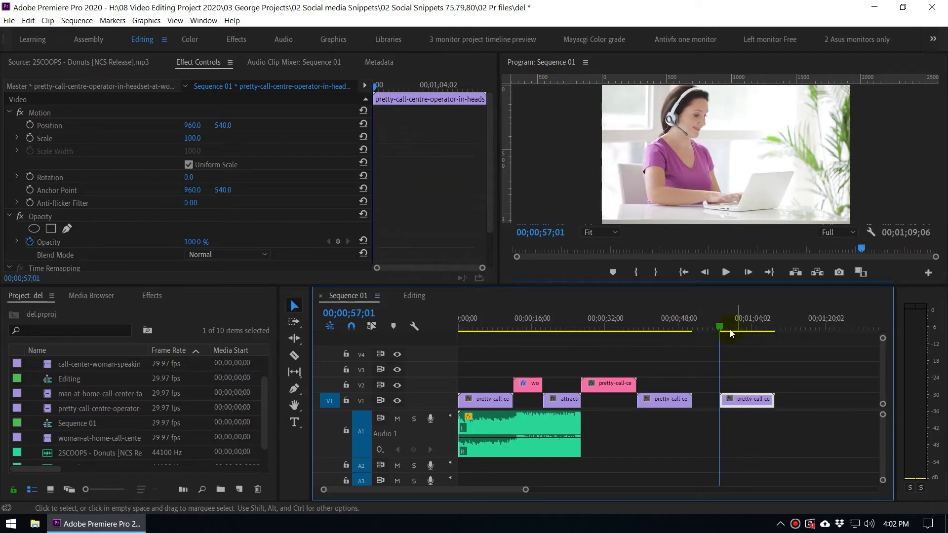
{"action": "left_click", "coordinate": [736, 400]}
{"action": "key", "text": "Delete"}
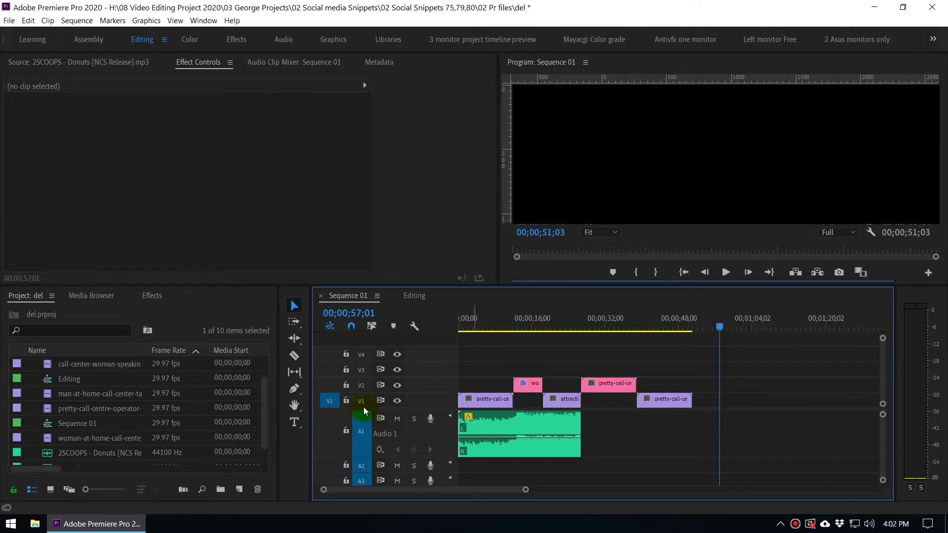
- Paste copies of the operator clip onto track V4 at 00;00;57;01, then onto V3
{"action": "left_click", "coordinate": [719, 358]}
{"action": "left_click", "coordinate": [361, 355]}
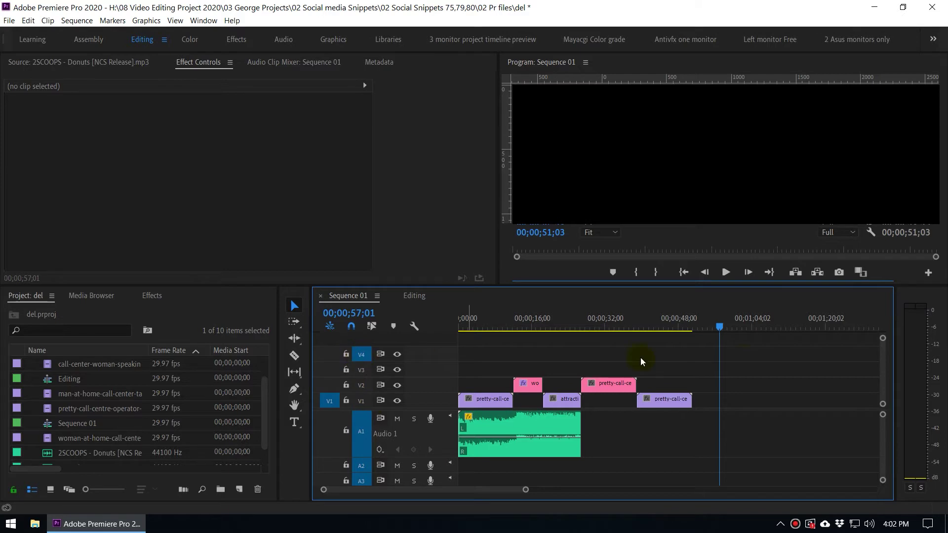
{"action": "key", "text": "ctrl+v"}
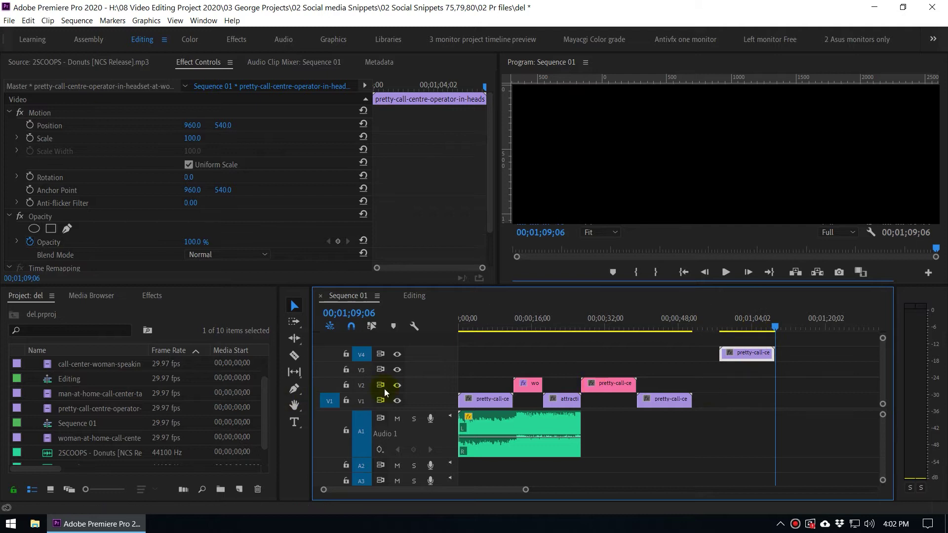
{"action": "left_click", "coordinate": [361, 374]}
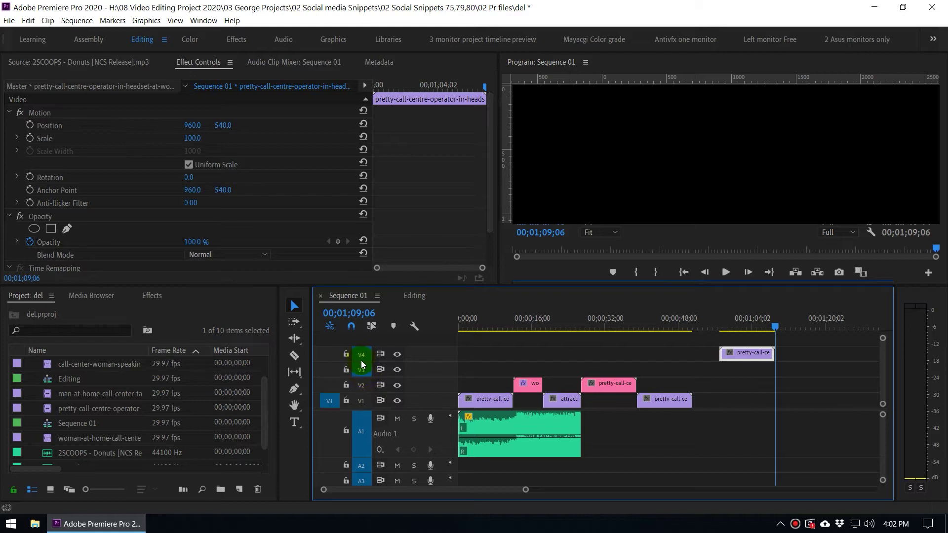
{"action": "key", "text": "ctrl+v"}
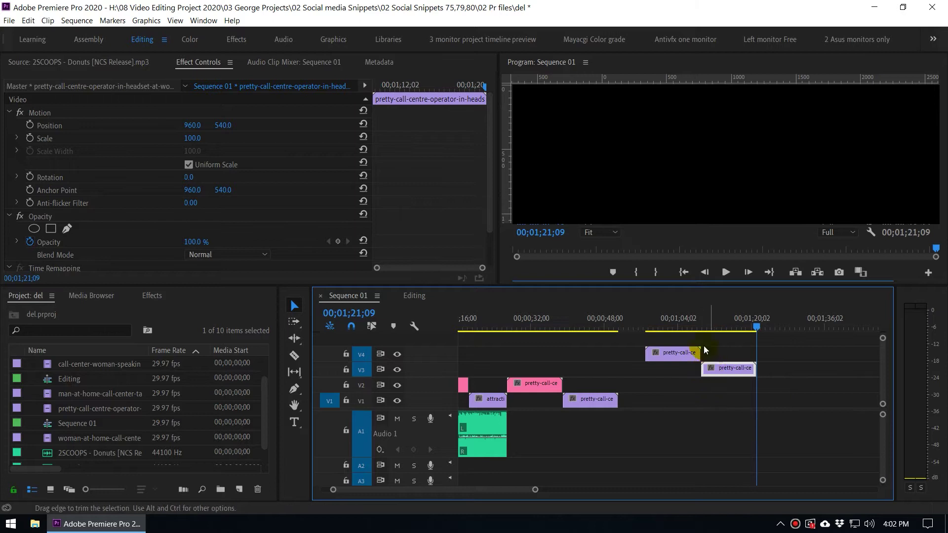
- With V3 targeted, copy the V3 clip and paste another copy at 00;01;24;21
{"action": "scroll", "coordinate": [591, 339], "scroll_direction": "up", "scroll_amount": 2}
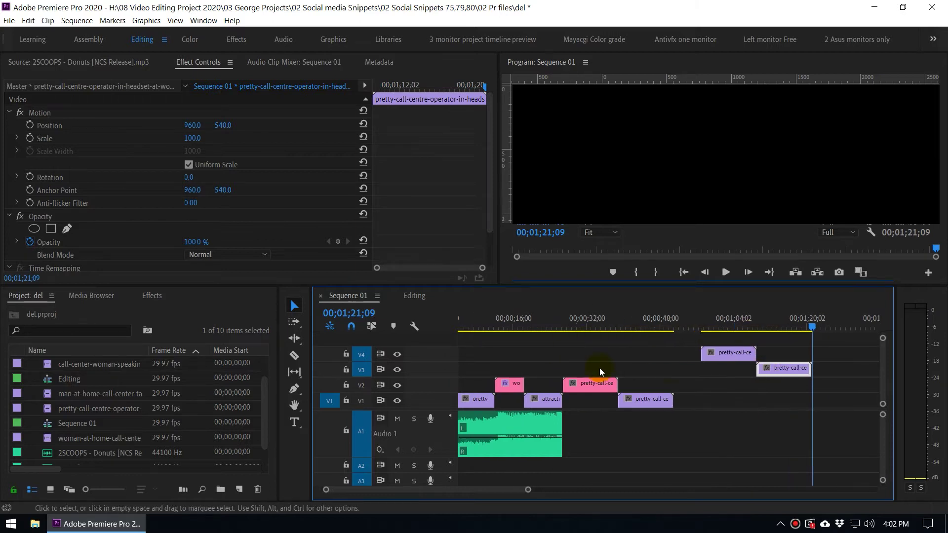
{"action": "left_click", "coordinate": [362, 370]}
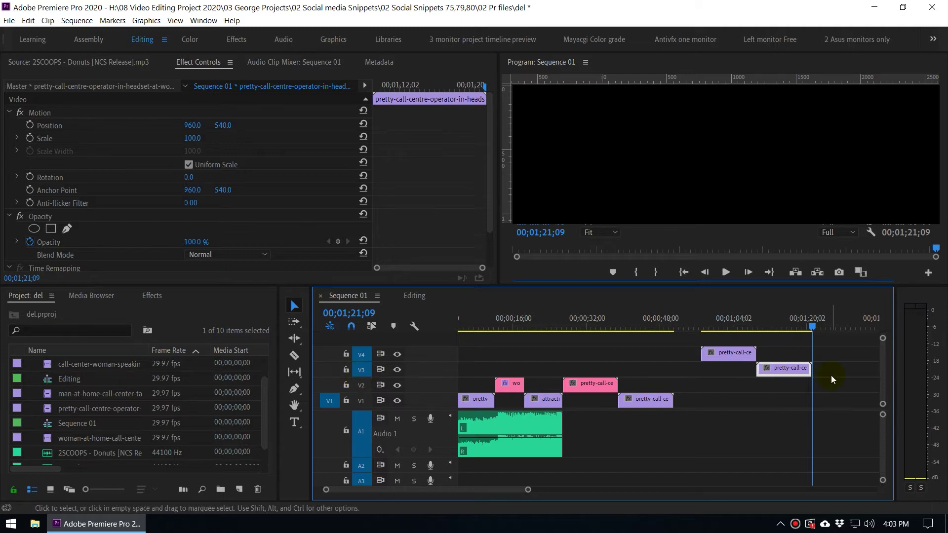
{"action": "scroll", "coordinate": [831, 375], "scroll_direction": "down", "scroll_amount": 2}
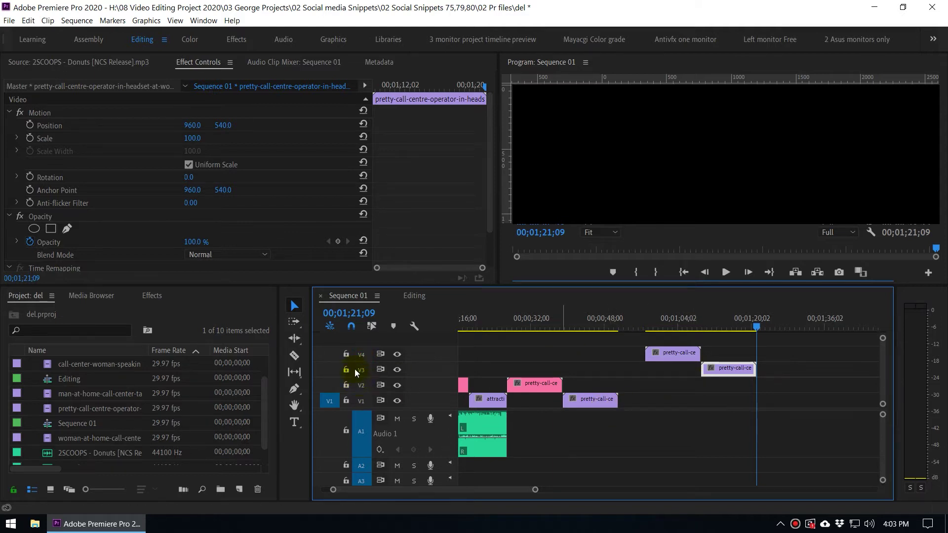
{"action": "left_click", "coordinate": [732, 370]}
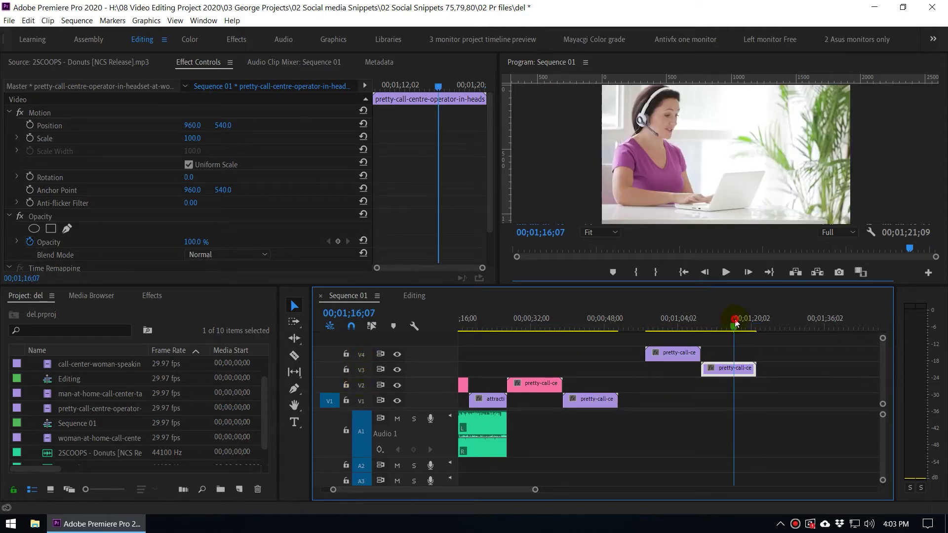
{"action": "right_click", "coordinate": [735, 375]}
{"action": "left_click", "coordinate": [778, 28]}
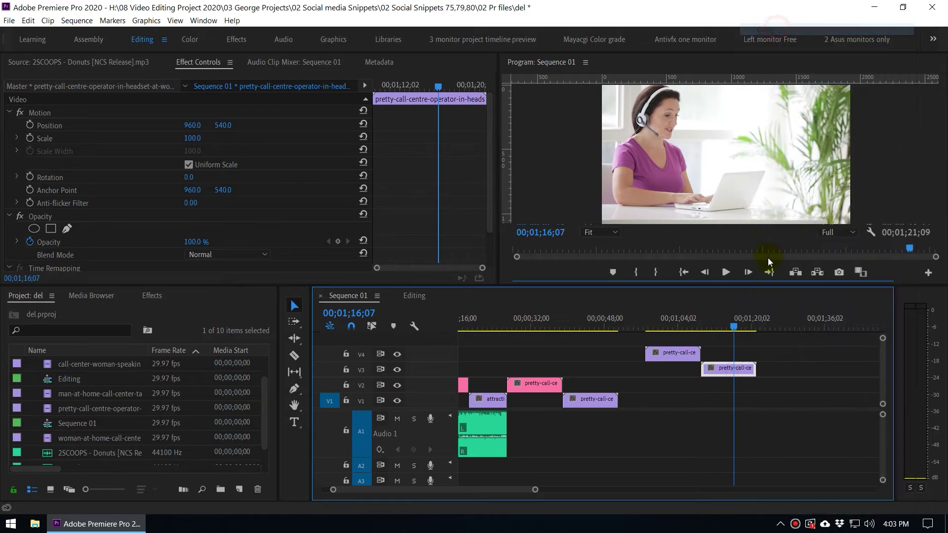
{"action": "left_click", "coordinate": [773, 326]}
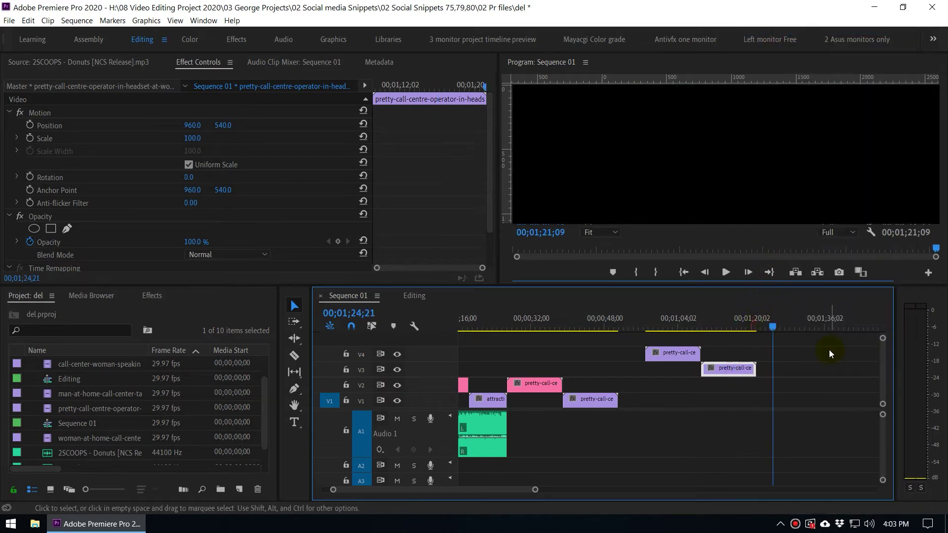
{"action": "key", "text": "ctrl+v"}
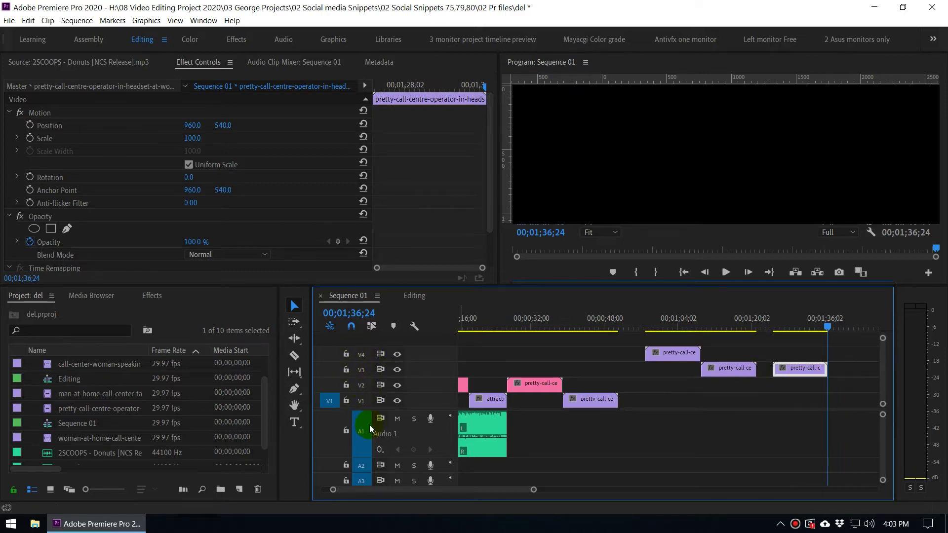
- Untarget audio tracks A1 and A2 and bring the playhead back to 00;00;04;25
{"action": "left_click", "coordinate": [472, 318]}
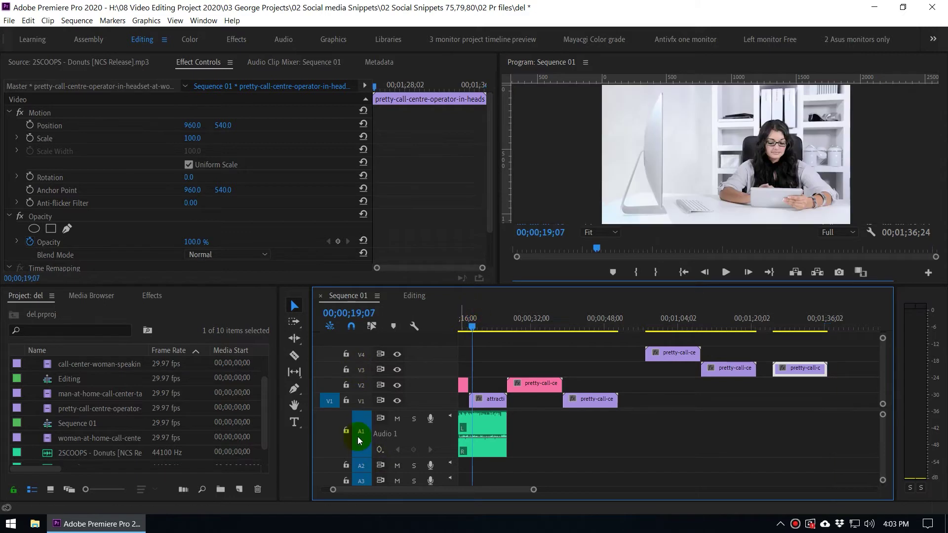
{"action": "left_click", "coordinate": [361, 466]}
{"action": "left_click", "coordinate": [361, 449]}
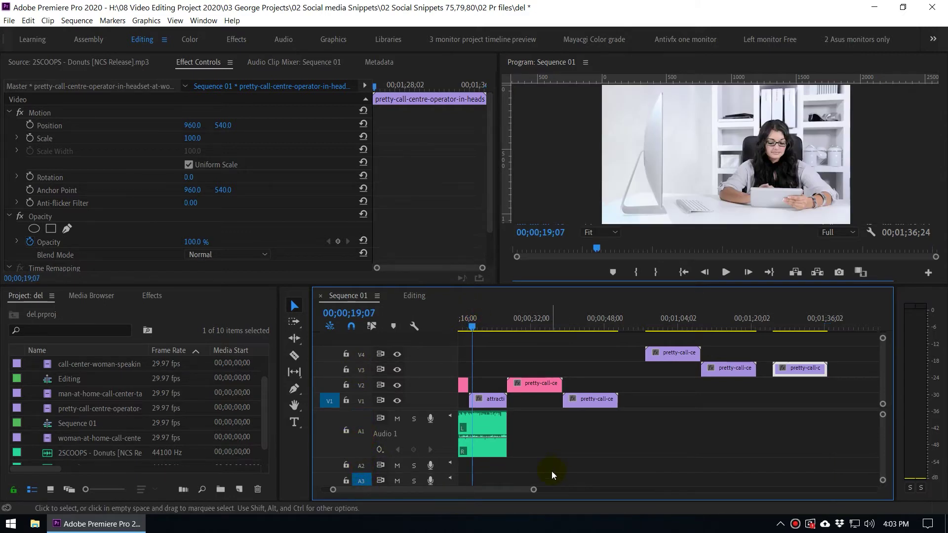
{"action": "scroll", "coordinate": [570, 356], "scroll_direction": "up", "scroll_amount": 3}
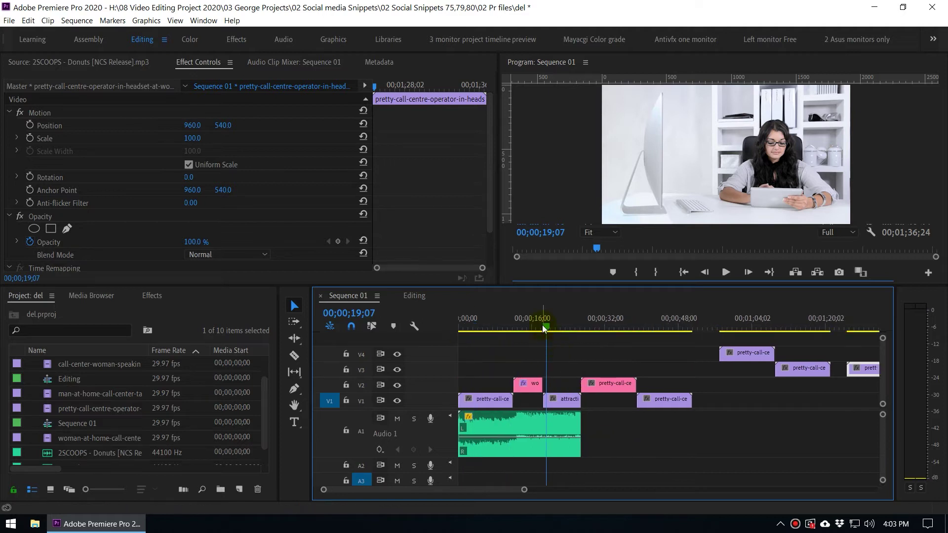
{"action": "left_click_drag", "start_coordinate": [558, 324], "coordinate": [481, 328]}
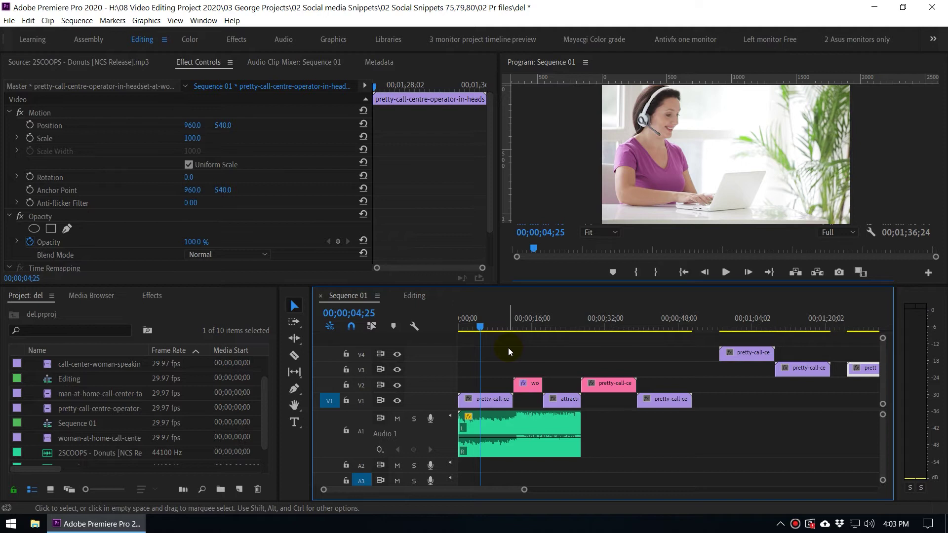
- Delete all clips except the first operator clip on V1, leaving a 00;00;12;03 sequence
{"action": "left_click", "coordinate": [496, 405]}
{"action": "right_click", "coordinate": [496, 405]}
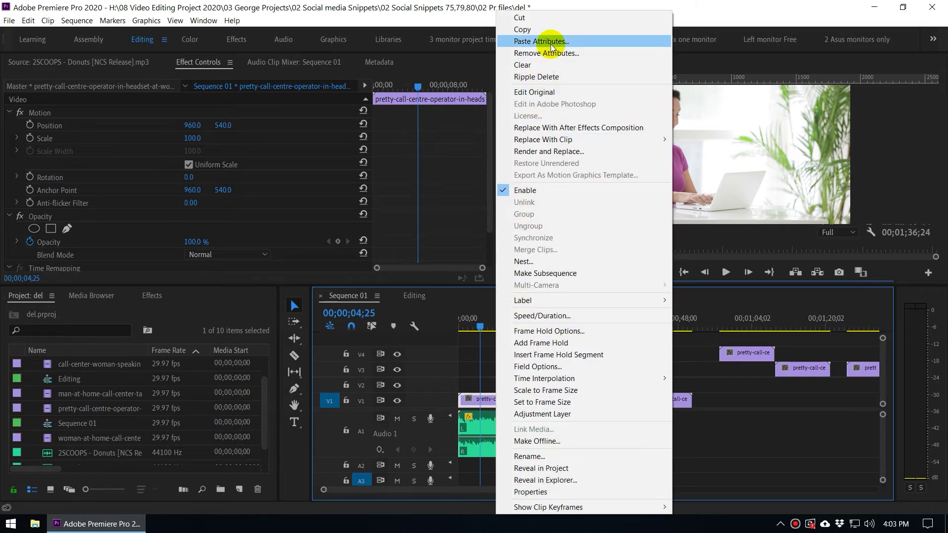
{"action": "left_click", "coordinate": [479, 327]}
{"action": "left_click_drag", "start_coordinate": [526, 354], "coordinate": [751, 416]}
{"action": "key", "text": "Delete"}
{"action": "key", "text": "Home"}
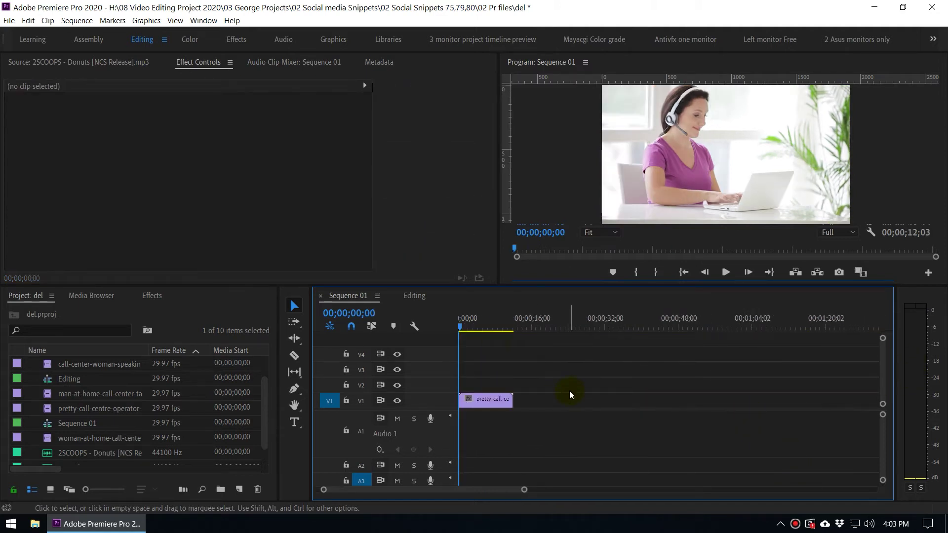
{"action": "left_click_drag", "start_coordinate": [477, 339], "coordinate": [481, 363]}
{"action": "left_click", "coordinate": [479, 400]}
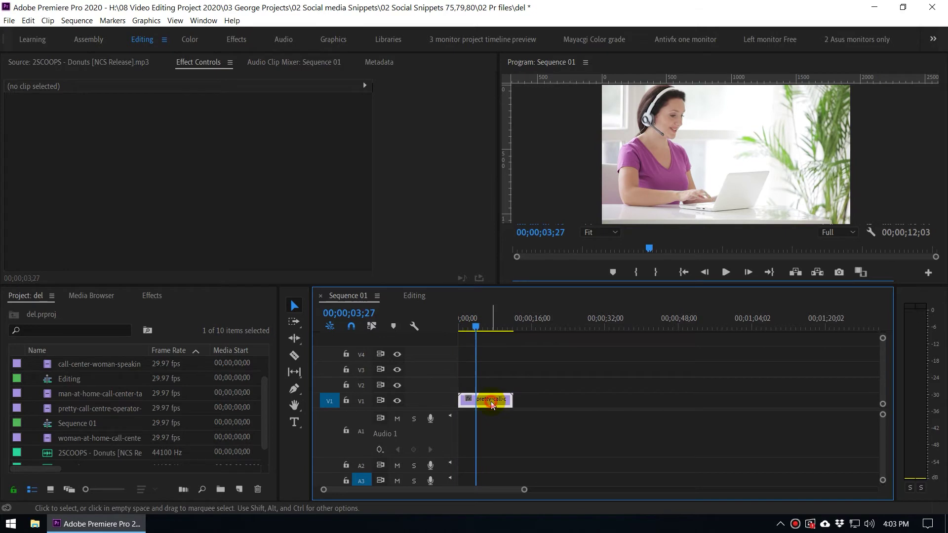
- Apply the Tint effect, found by searching 'tint', to the woman clip for grayscale
{"action": "left_click", "coordinate": [157, 296]}
{"action": "left_click", "coordinate": [58, 311]}
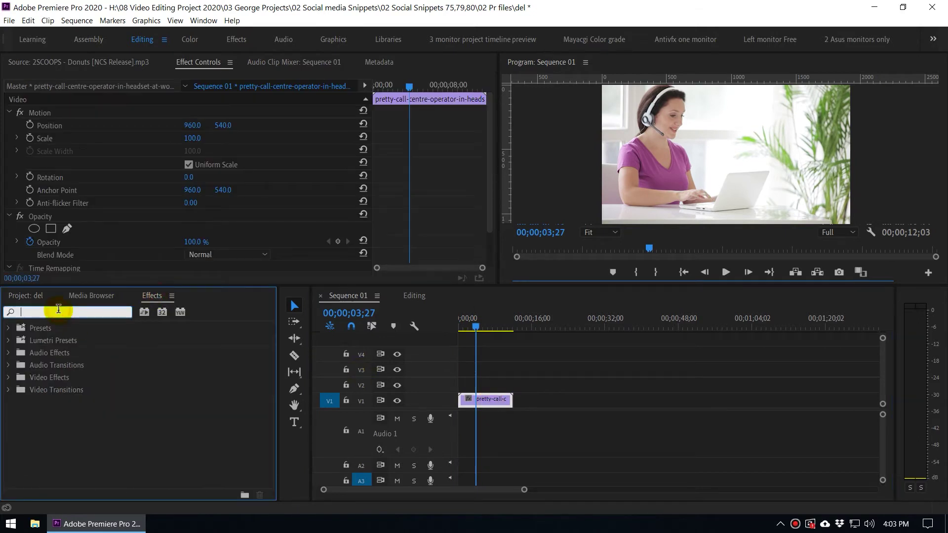
{"action": "type", "text": "black"}
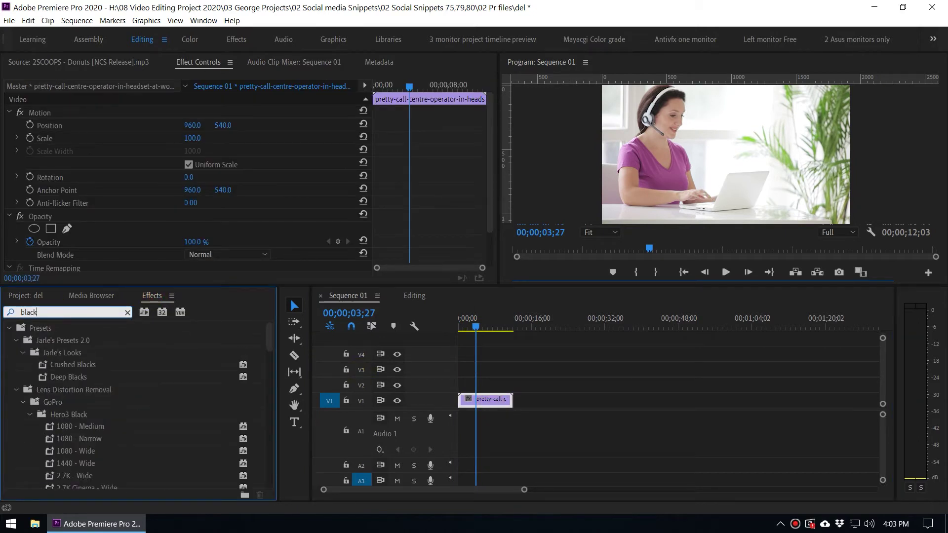
{"action": "scroll", "coordinate": [138, 422], "scroll_direction": "down", "scroll_amount": 5}
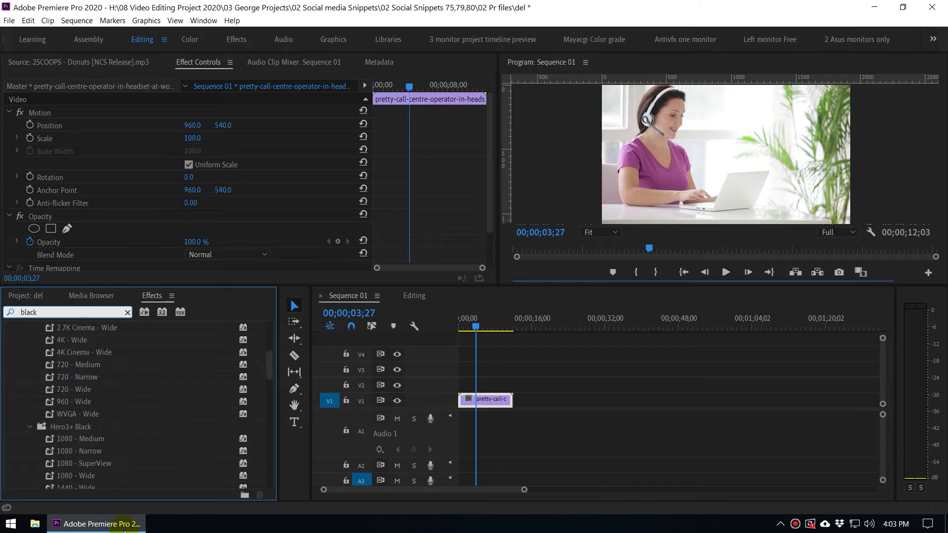
{"action": "scroll", "coordinate": [122, 467], "scroll_direction": "down", "scroll_amount": 10}
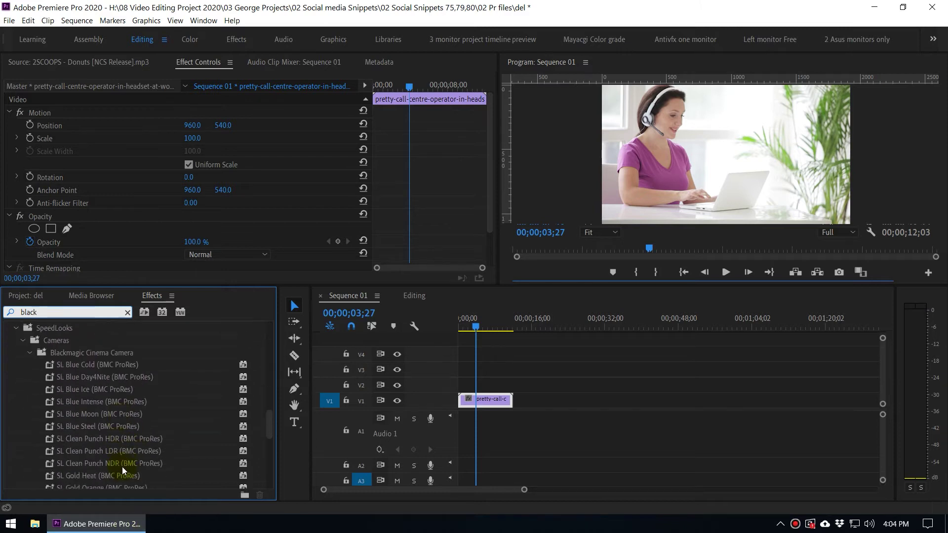
{"action": "scroll", "coordinate": [120, 469], "scroll_direction": "down", "scroll_amount": 5}
{"action": "double_click", "coordinate": [40, 313]}
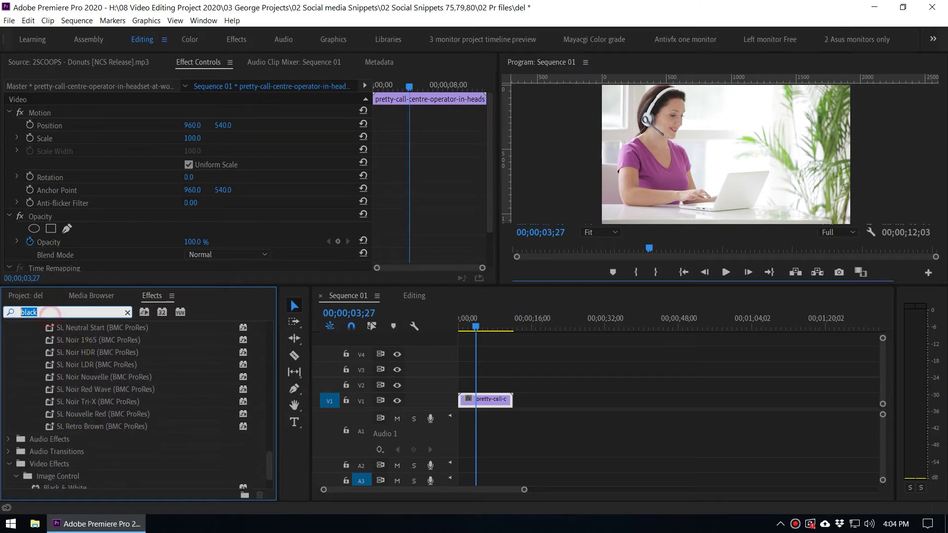
{"action": "type", "text": "tint"}
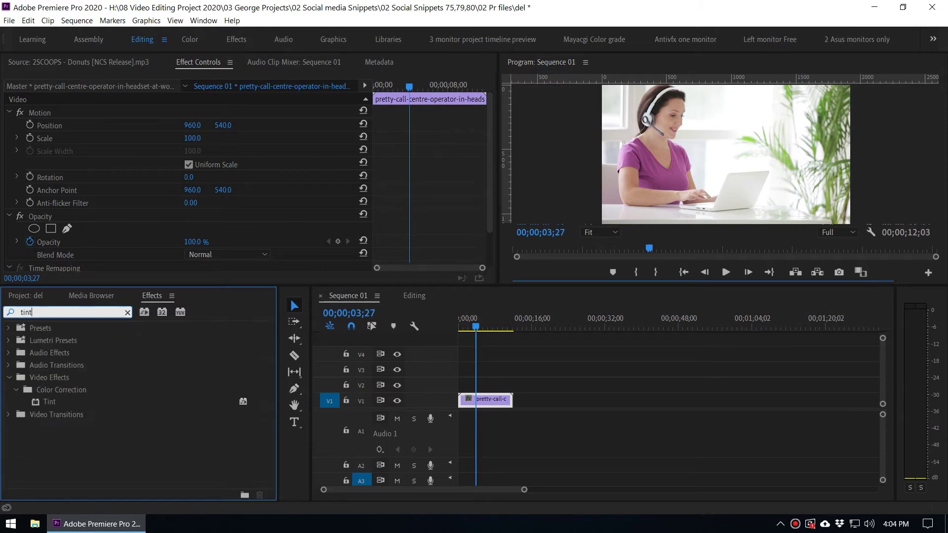
{"action": "left_click_drag", "start_coordinate": [39, 402], "coordinate": [488, 401]}
{"action": "mouse_move", "coordinate": [474, 330]}
{"action": "left_mouse_down"}
{"action": "mouse_move", "coordinate": [488, 330]}
{"action": "mouse_move", "coordinate": [475, 331]}
{"action": "left_mouse_up"}
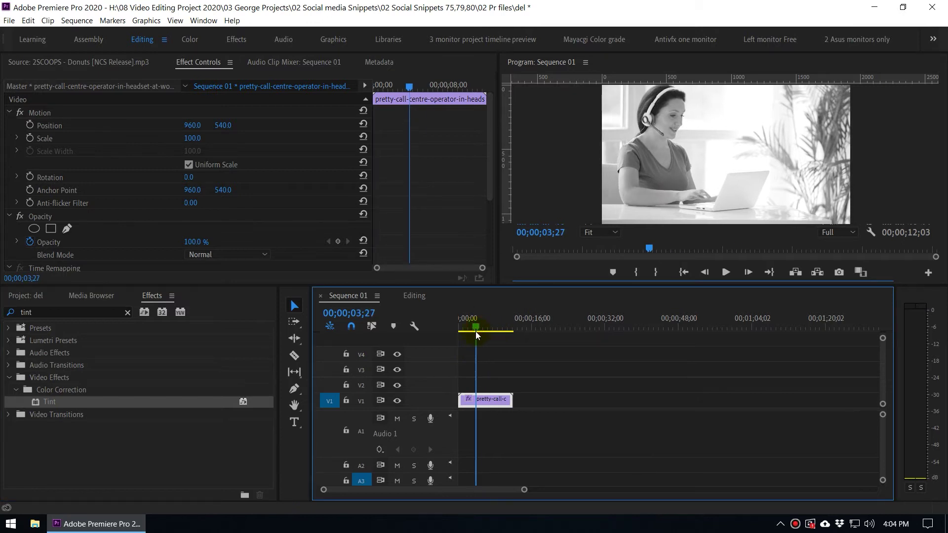
- Place the man-at-home clip from the Project panel onto V1 after the woman clip
{"action": "left_click", "coordinate": [15, 296]}
{"action": "left_click", "coordinate": [58, 393]}
{"action": "left_click_drag", "start_coordinate": [58, 393], "coordinate": [547, 397]}
{"action": "left_click", "coordinate": [567, 326]}
{"action": "left_click_drag", "start_coordinate": [569, 326], "coordinate": [471, 375]}
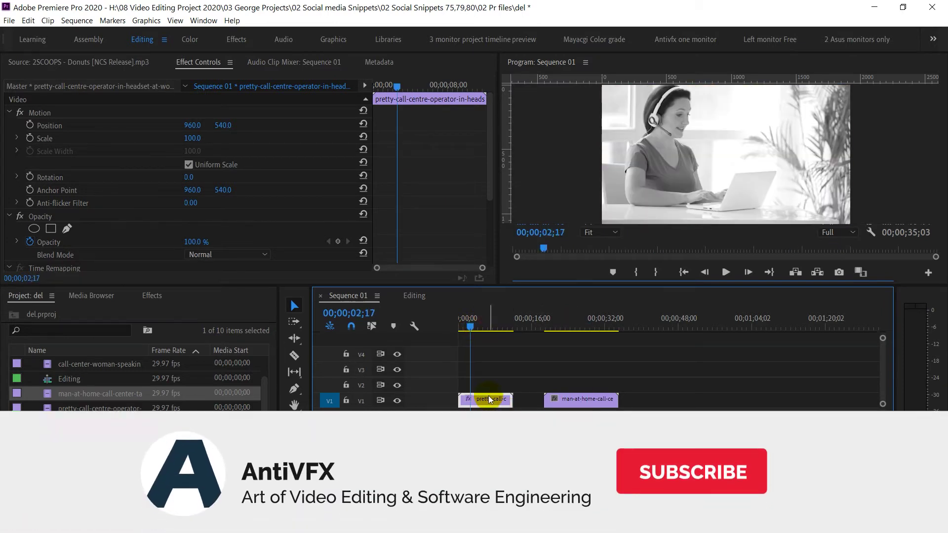
{"action": "right_click", "coordinate": [488, 398]}
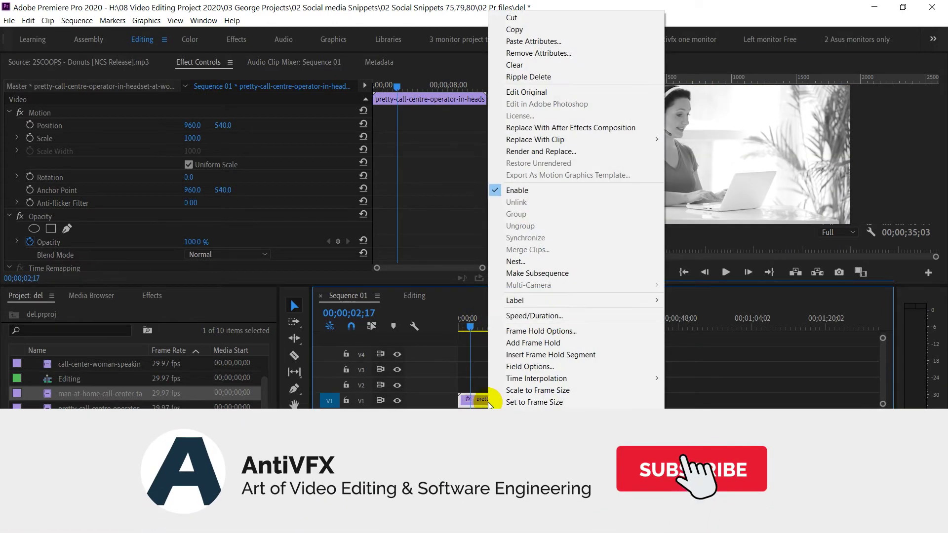
- Paste only the Tint effect onto the man-at-home clip, excluding Motion and Scale Attribute Times
{"action": "left_click", "coordinate": [533, 30]}
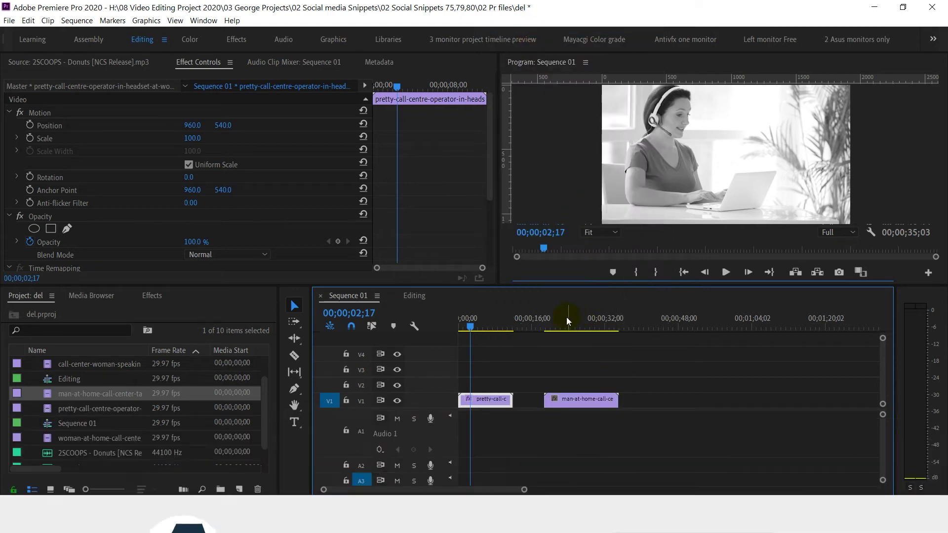
{"action": "left_click", "coordinate": [571, 320]}
{"action": "left_click", "coordinate": [601, 401]}
{"action": "right_click", "coordinate": [601, 401]}
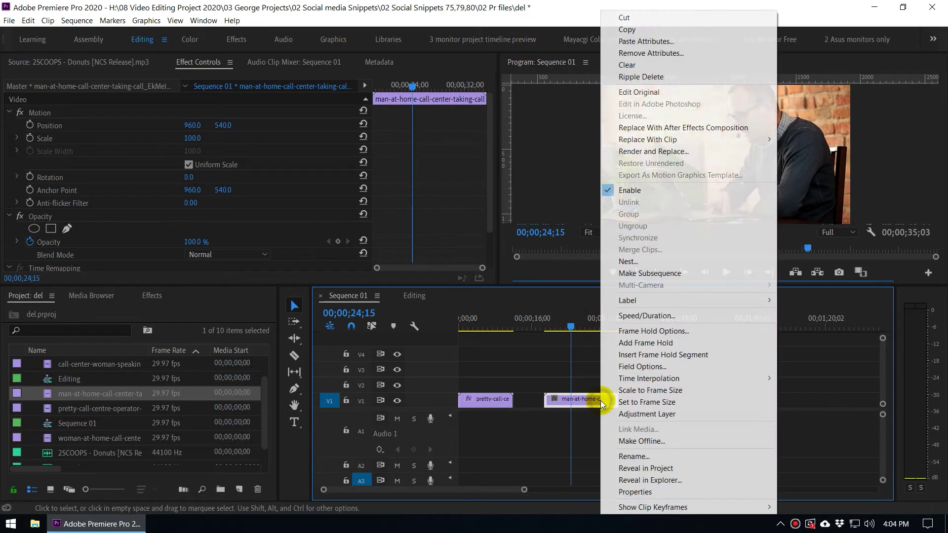
{"action": "left_click", "coordinate": [672, 43]}
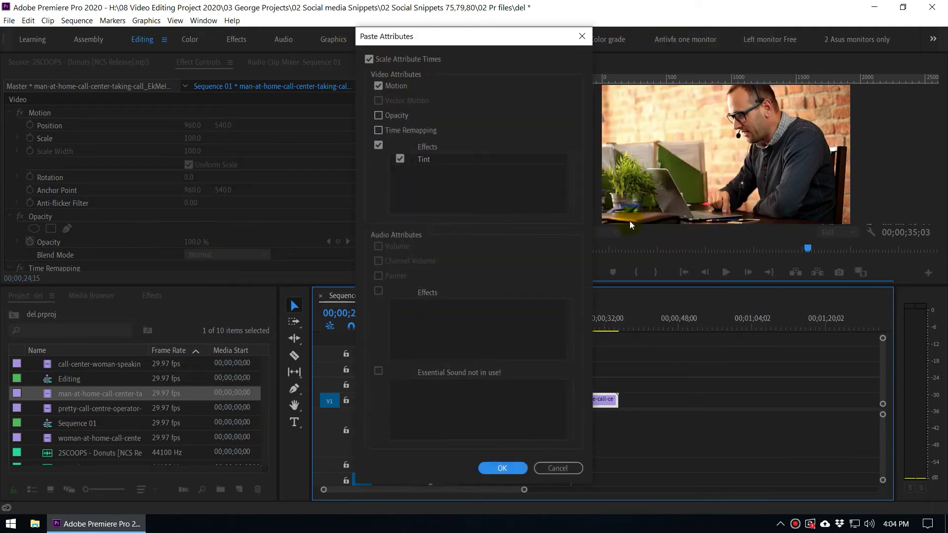
{"action": "left_click_drag", "start_coordinate": [419, 35], "coordinate": [457, 38]}
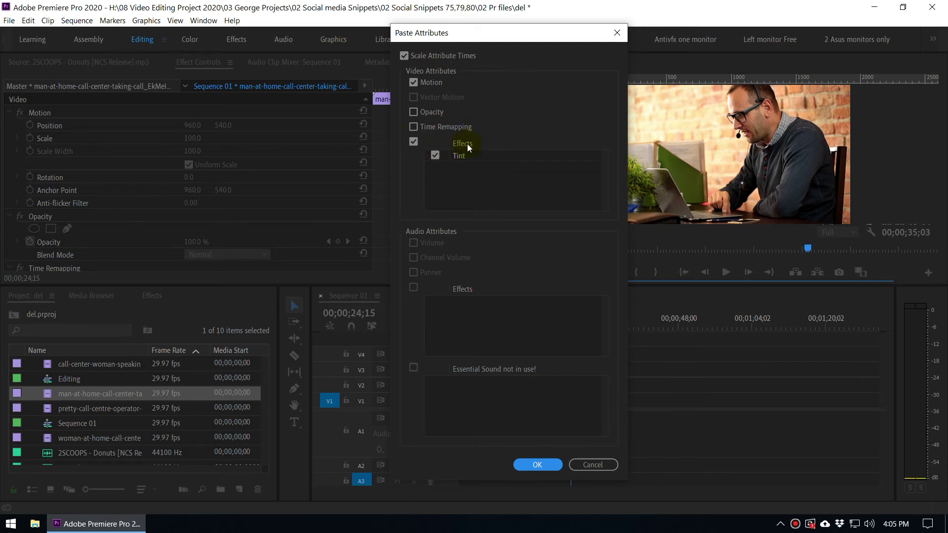
{"action": "left_click", "coordinate": [405, 55]}
{"action": "left_click", "coordinate": [413, 82]}
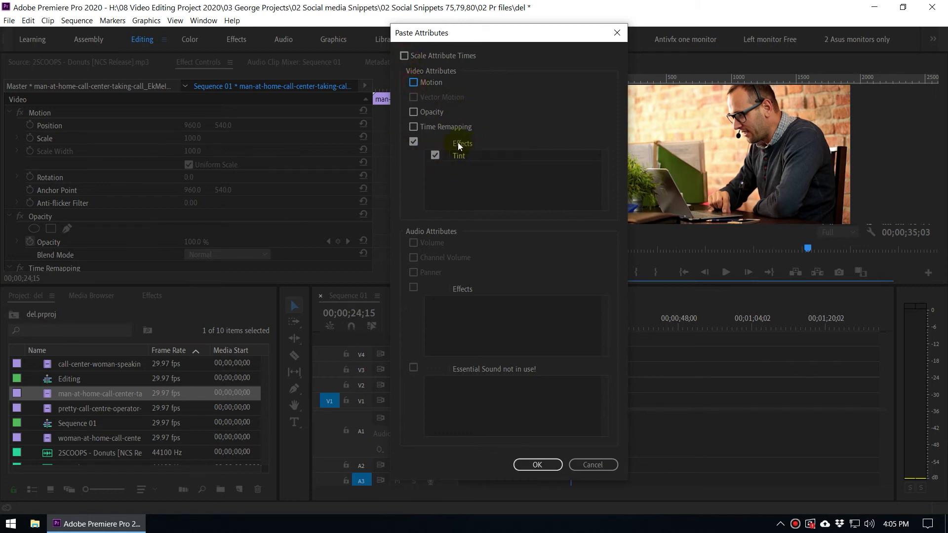
{"action": "left_click", "coordinate": [435, 155]}
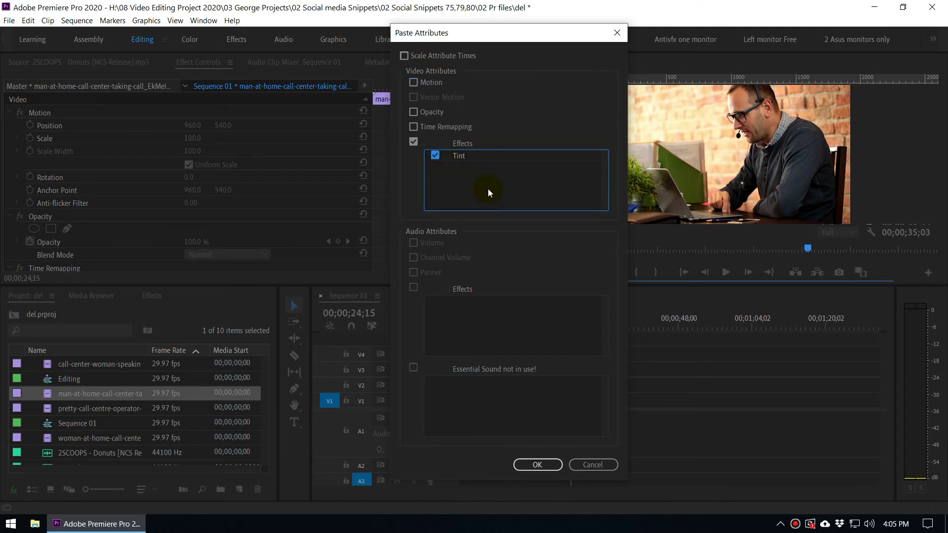
{"action": "left_click", "coordinate": [546, 465]}
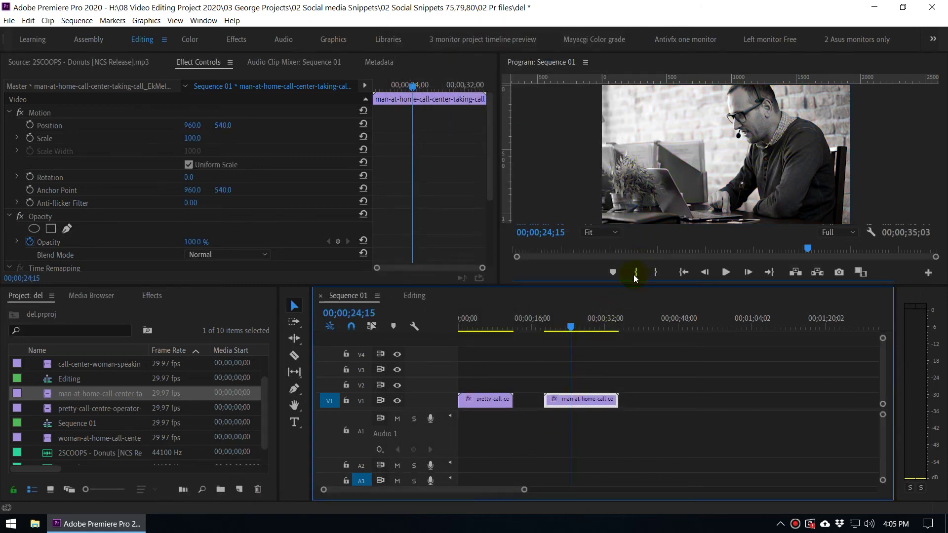
- Slide the man-at-home clip left so it butts against the woman clip
{"action": "left_click_drag", "start_coordinate": [572, 323], "coordinate": [579, 326]}
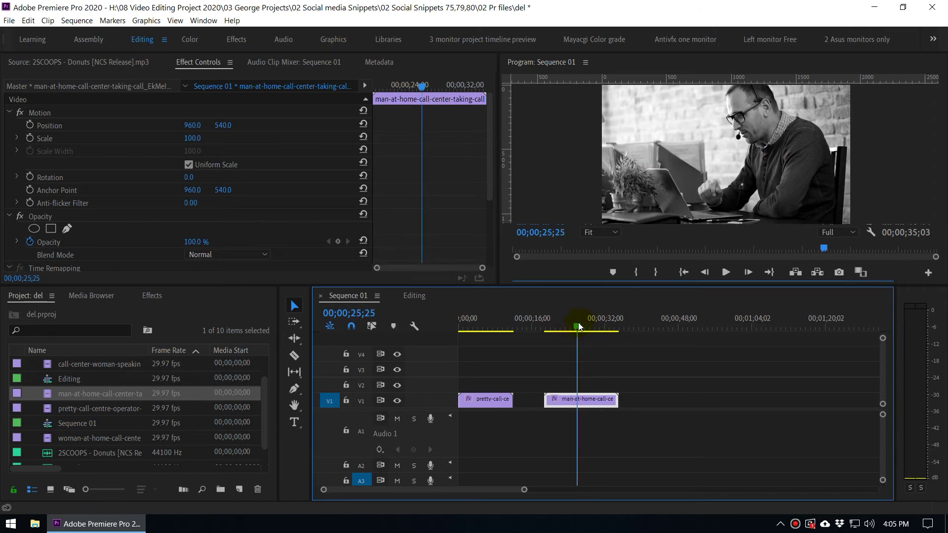
{"action": "left_click_drag", "start_coordinate": [579, 326], "coordinate": [491, 336]}
{"action": "left_click_drag", "start_coordinate": [571, 401], "coordinate": [536, 399]}
{"action": "mouse_move", "coordinate": [493, 324]}
{"action": "left_mouse_down"}
{"action": "mouse_move", "coordinate": [531, 331]}
{"action": "mouse_move", "coordinate": [498, 333]}
{"action": "left_mouse_up"}
- Scale the woman clip down to 55 in Effect Controls
{"action": "left_click", "coordinate": [489, 401]}
{"action": "left_click_drag", "start_coordinate": [187, 142], "coordinate": [166, 141]}
{"action": "left_click_drag", "start_coordinate": [491, 329], "coordinate": [482, 329]}
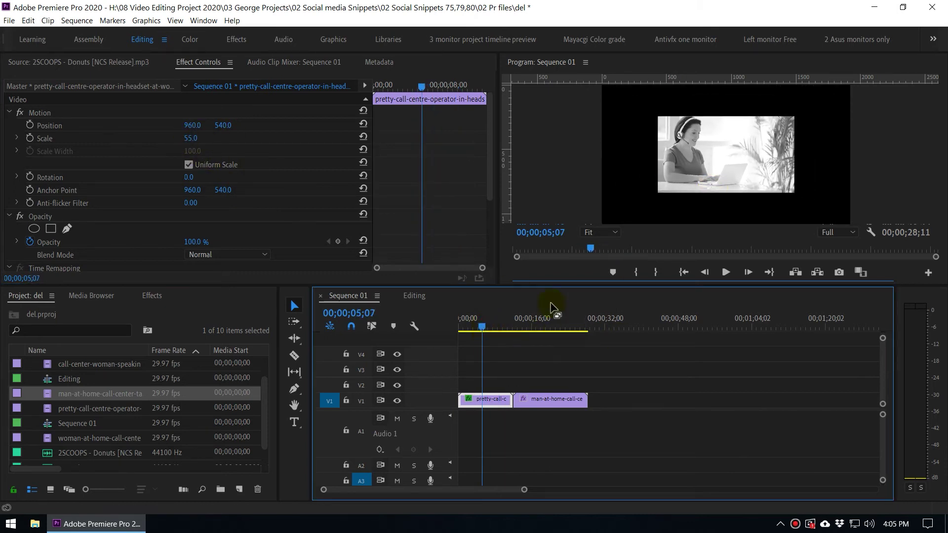
- Copy the woman clip and paste its Motion attributes onto the man-at-home clip
{"action": "right_click", "coordinate": [486, 400]}
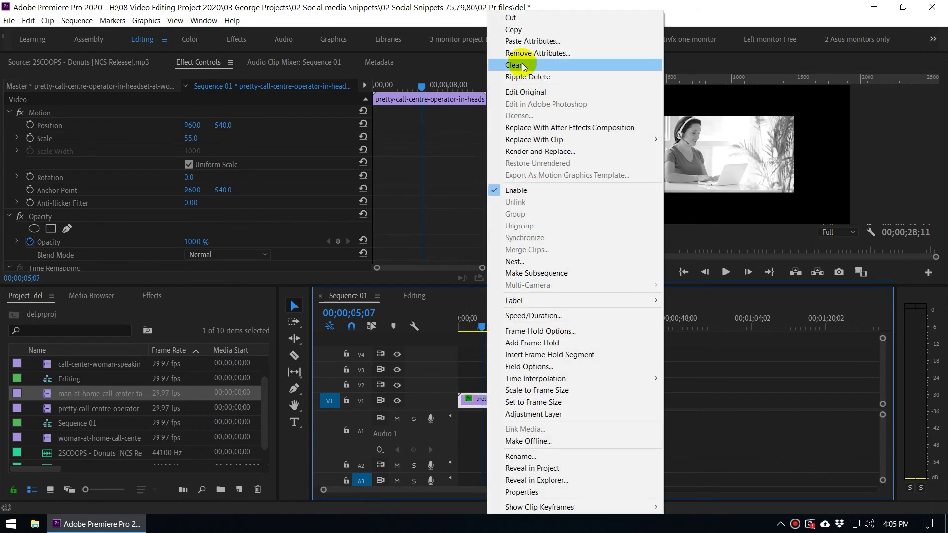
{"action": "left_click", "coordinate": [520, 31]}
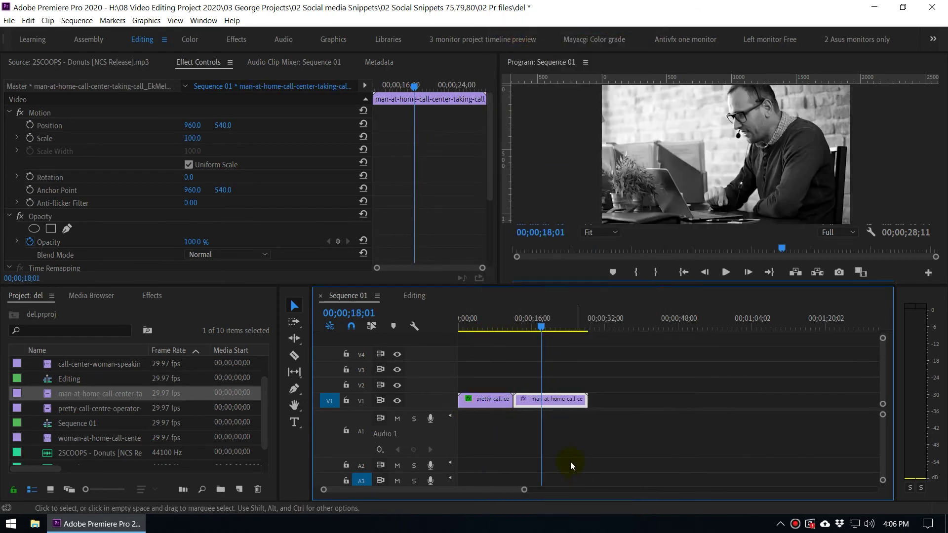
{"action": "right_click", "coordinate": [549, 400]}
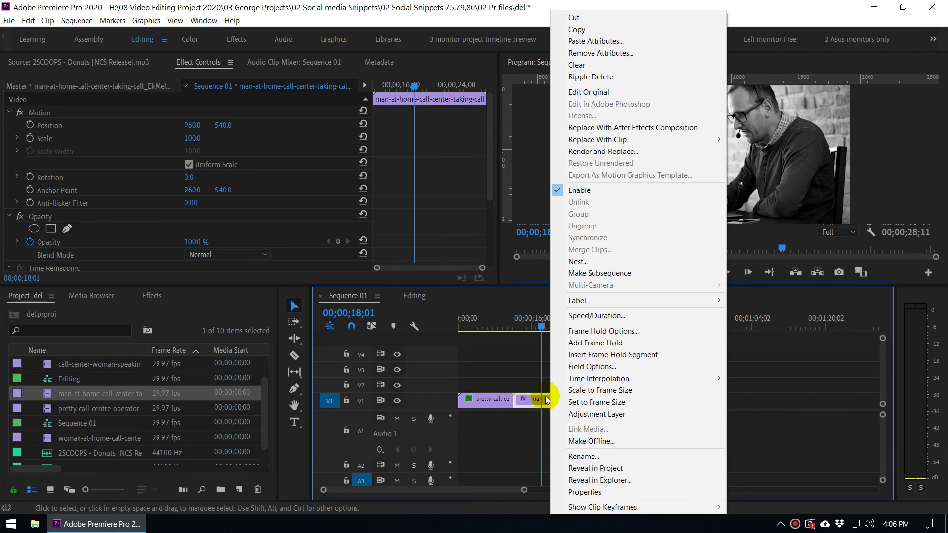
{"action": "left_click", "coordinate": [629, 42]}
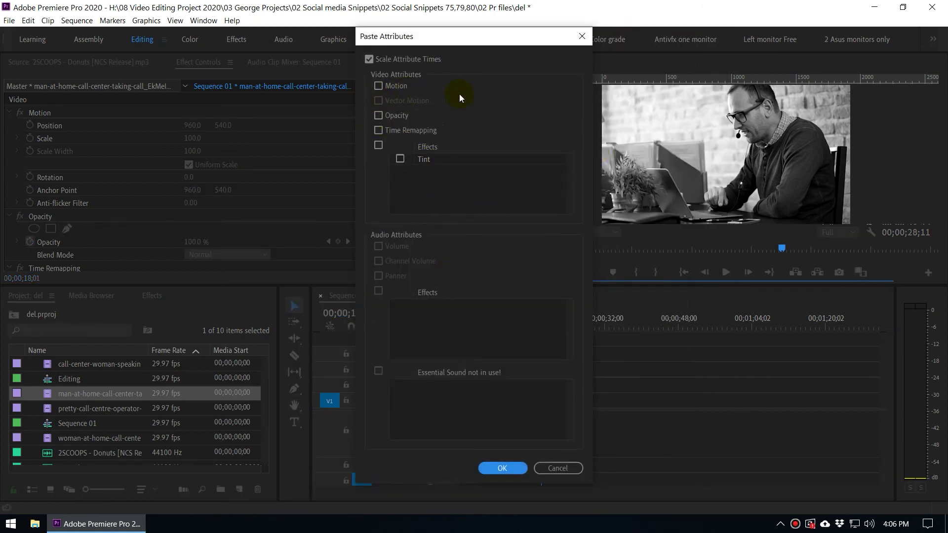
{"action": "left_click", "coordinate": [378, 86]}
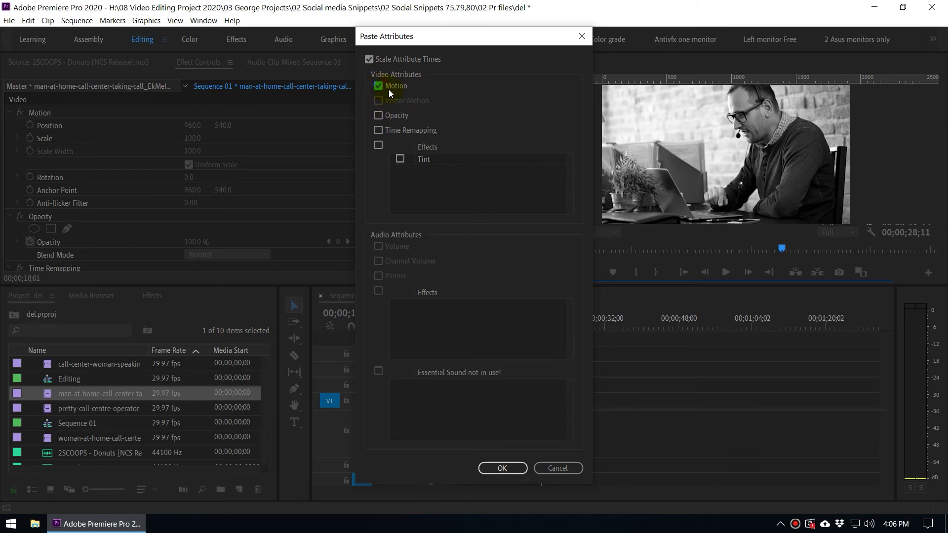
{"action": "left_click", "coordinate": [503, 468]}
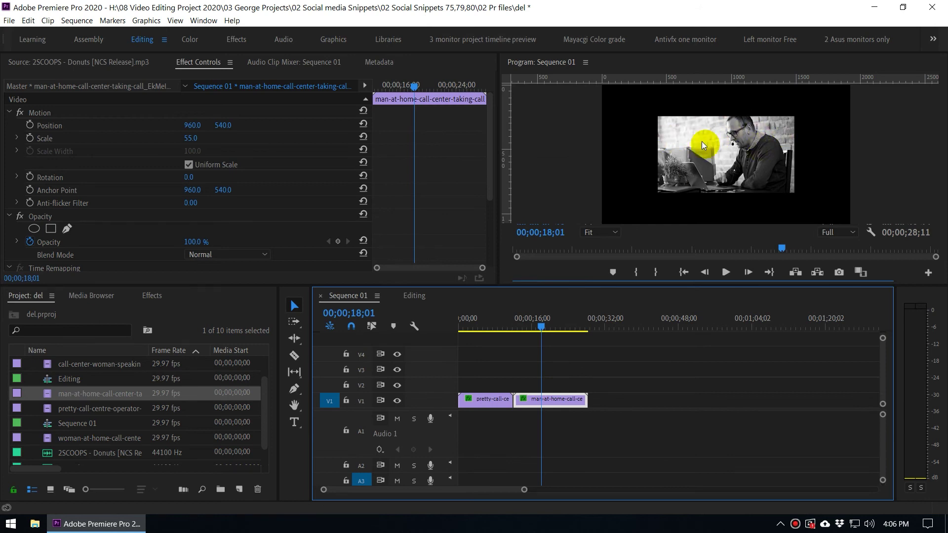
- Compare both clips in the preview to confirm each is scaled to 55
{"action": "mouse_move", "coordinate": [485, 325]}
{"action": "left_mouse_down"}
{"action": "mouse_move", "coordinate": [543, 331]}
{"action": "mouse_move", "coordinate": [491, 330]}
{"action": "left_mouse_up"}
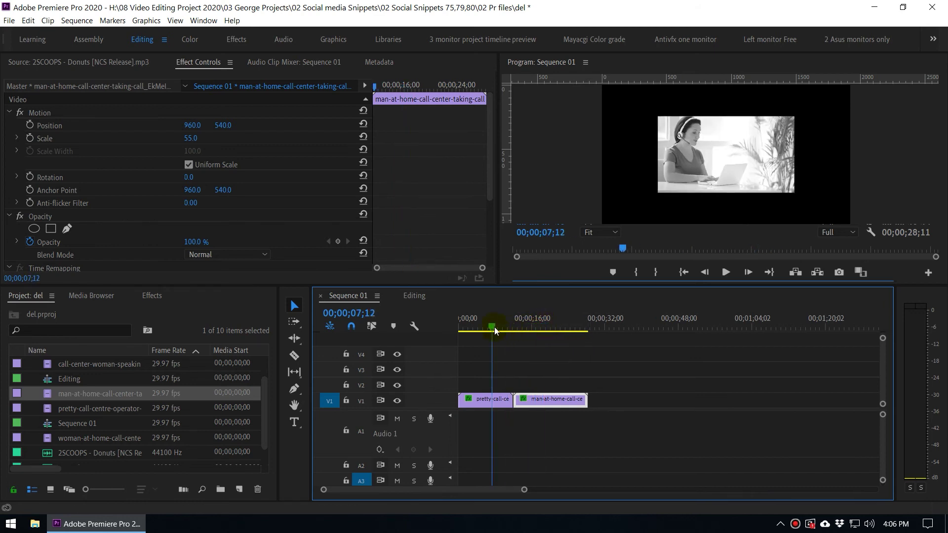
{"action": "left_click", "coordinate": [486, 399]}
{"action": "left_click", "coordinate": [553, 322]}
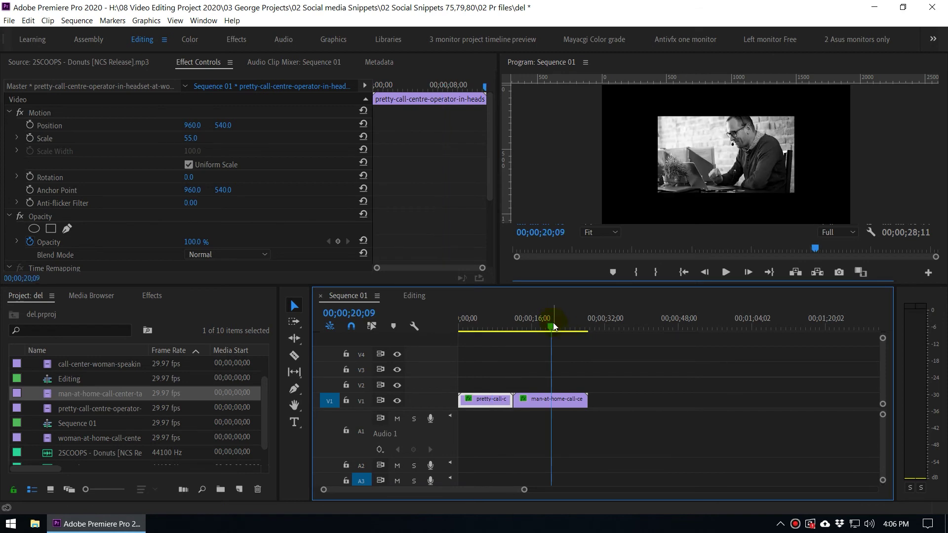
{"action": "left_click", "coordinate": [496, 341]}
{"action": "left_click", "coordinate": [486, 327]}
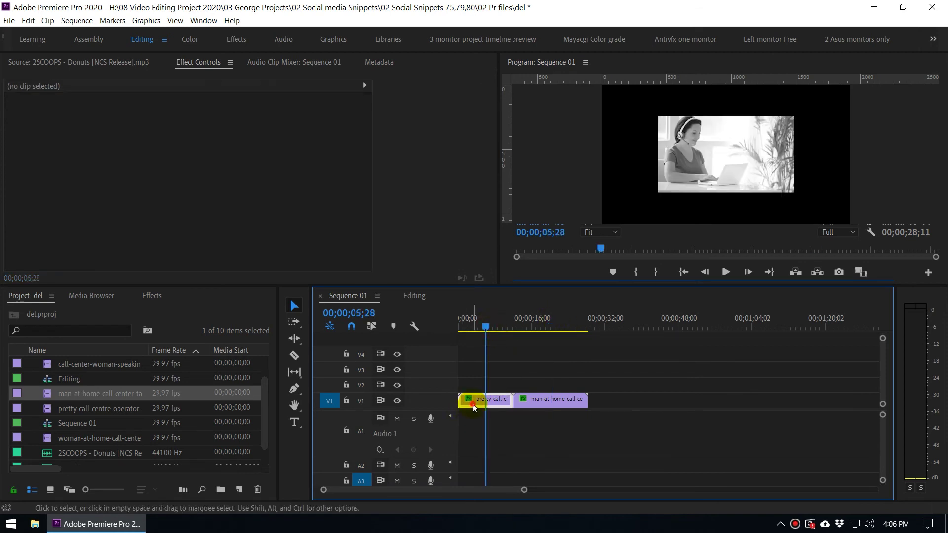
{"action": "left_click", "coordinate": [472, 404]}
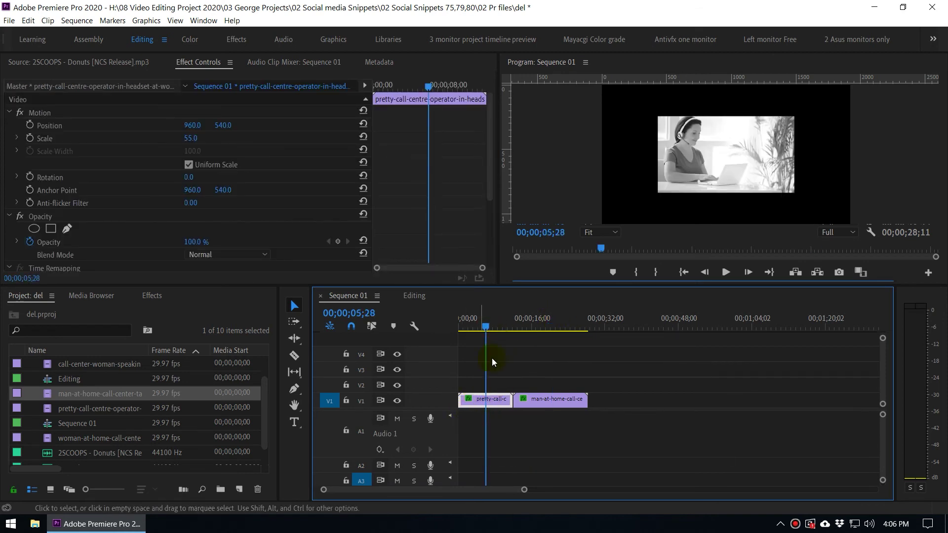
{"action": "left_click", "coordinate": [539, 324]}
{"action": "left_click", "coordinate": [547, 404]}
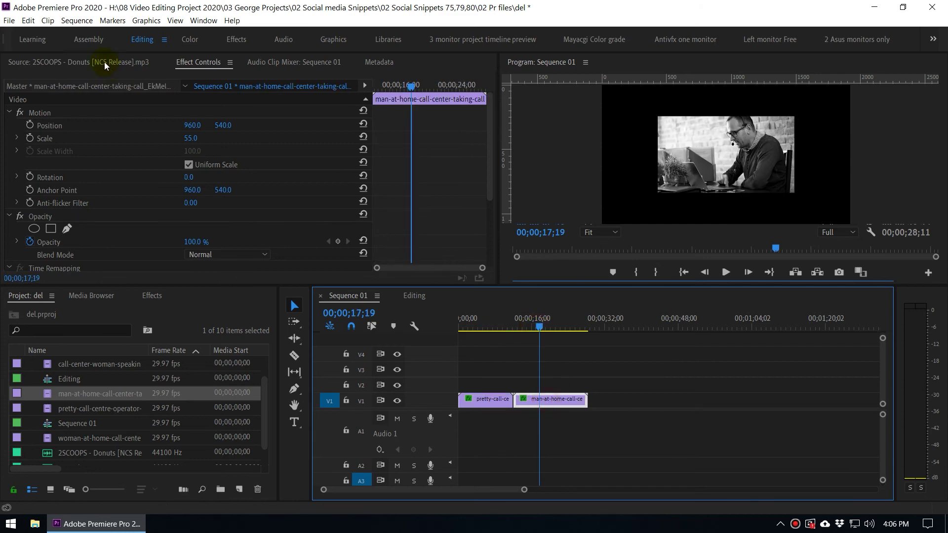
{"action": "left_click", "coordinate": [47, 21]}
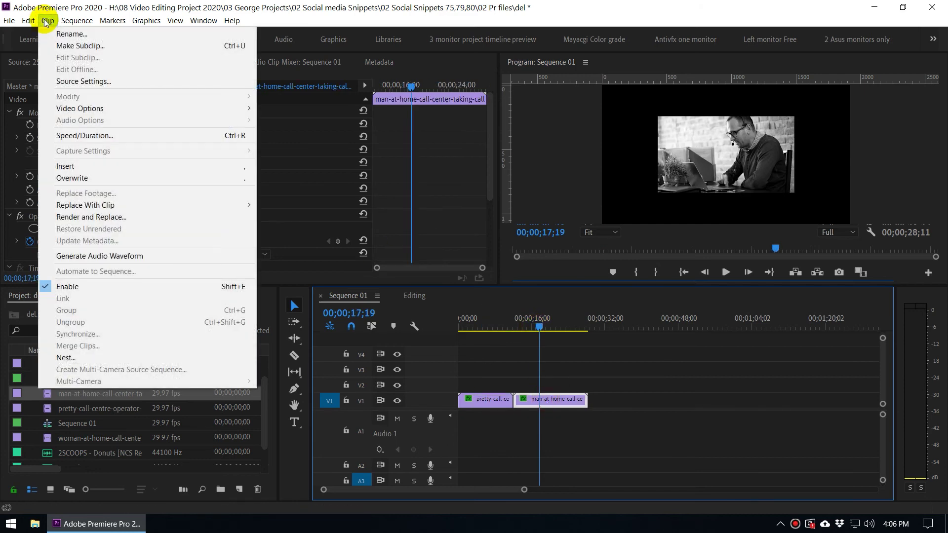
{"action": "mouse_move", "coordinate": [77, 20]}
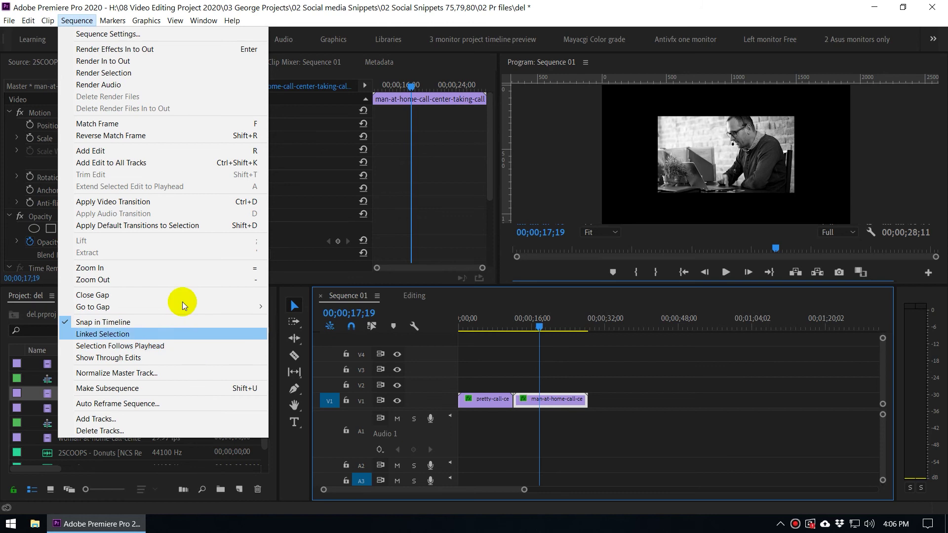
{"action": "mouse_move", "coordinate": [26, 19]}
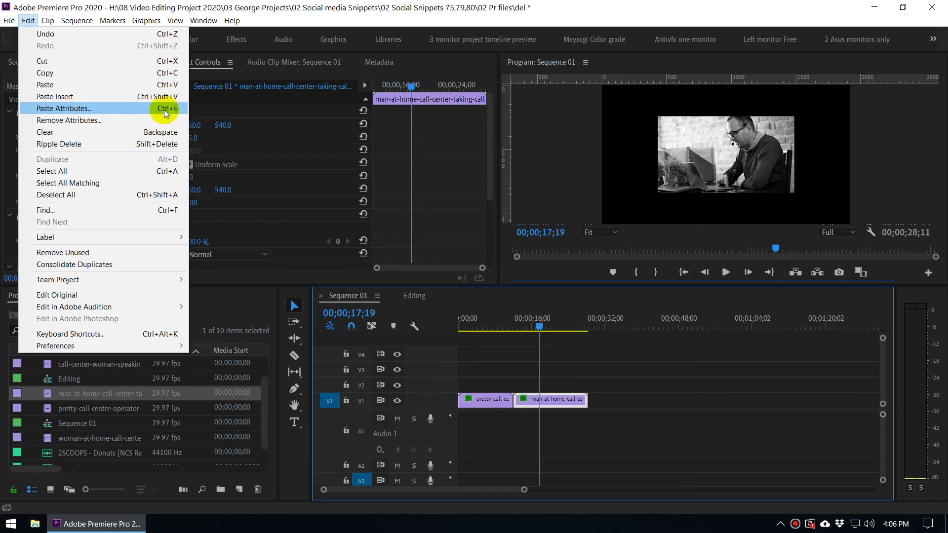
{"action": "left_click", "coordinate": [566, 323]}
{"action": "left_click_drag", "start_coordinate": [567, 323], "coordinate": [552, 324]}
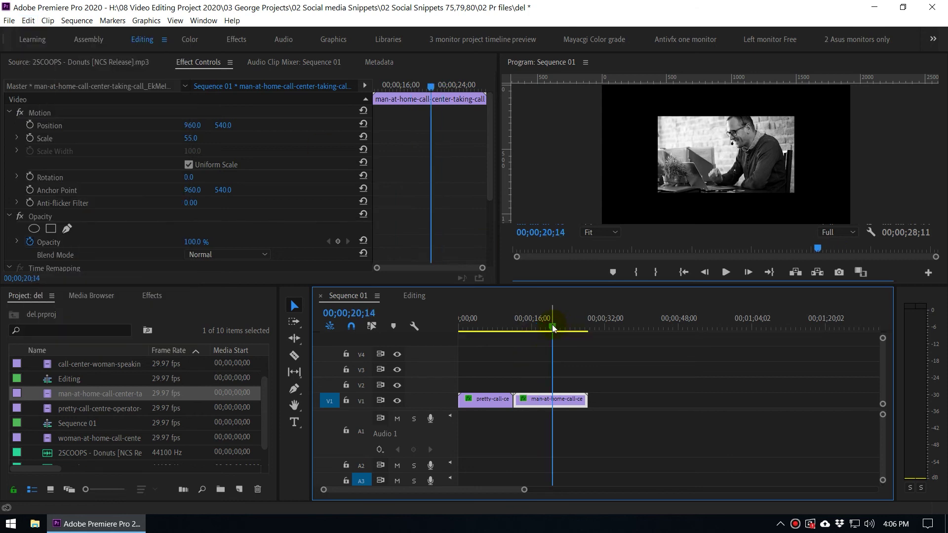